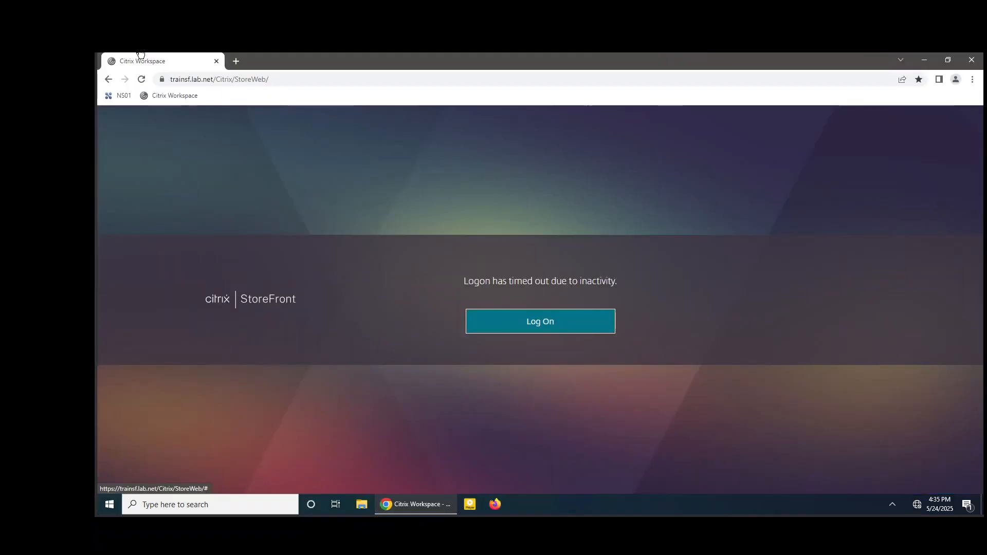
Sign in to StoreFront with the test user's name and password.
click(522, 329)
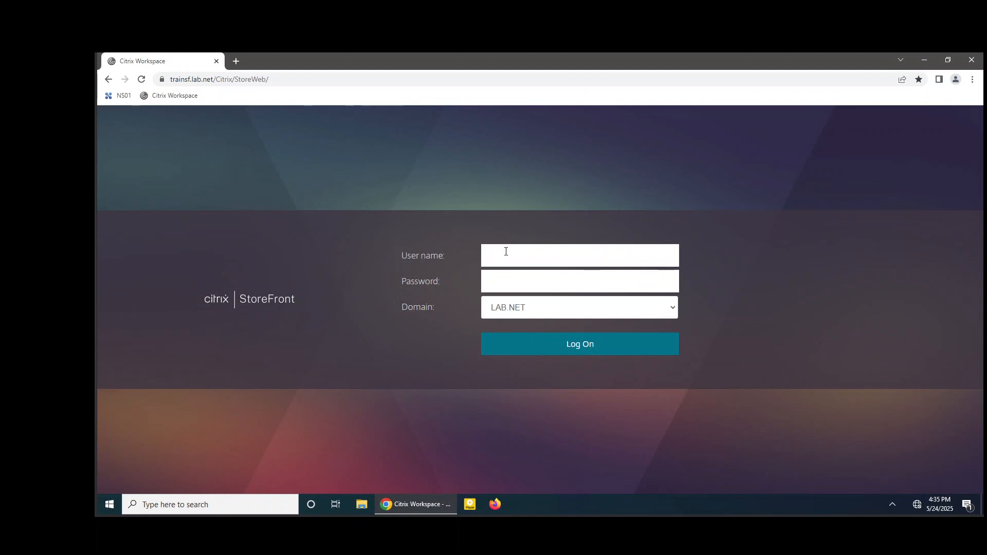
text(tsuser1)
key(Tab)
text(Pass)
key(Return)
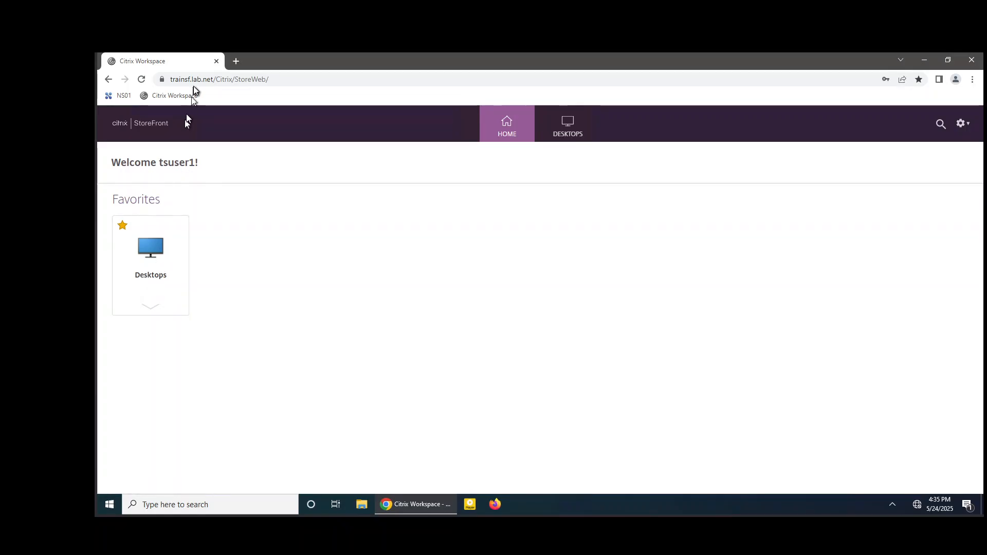
On the controller, open Edit Delivery Group for the Desktops group in Citrix Studio.
click(188, 47)
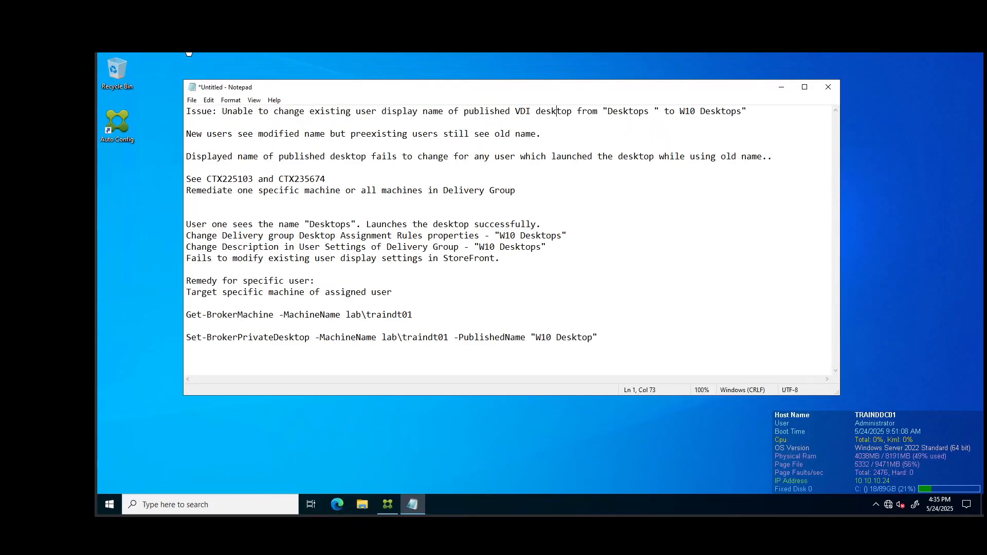
click(388, 505)
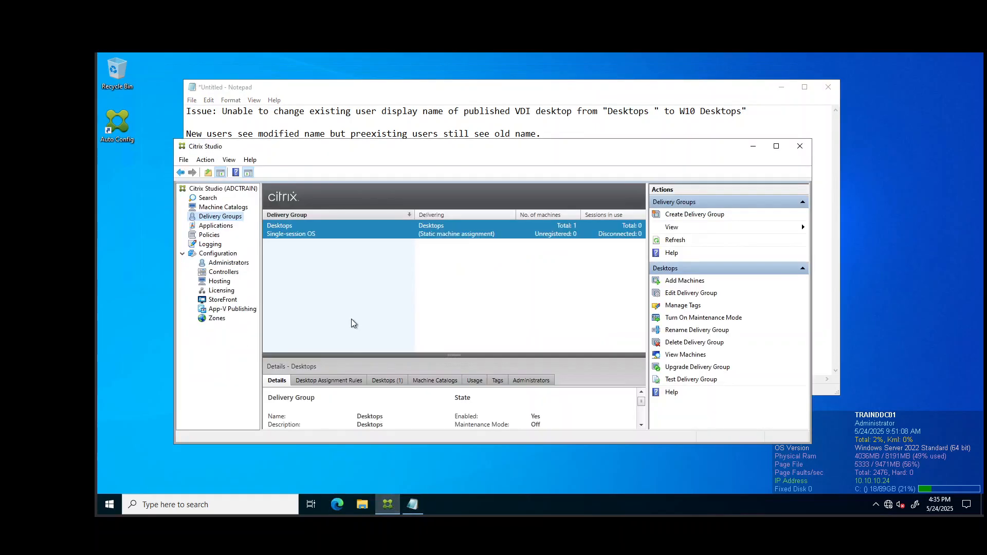
right_click(286, 235)
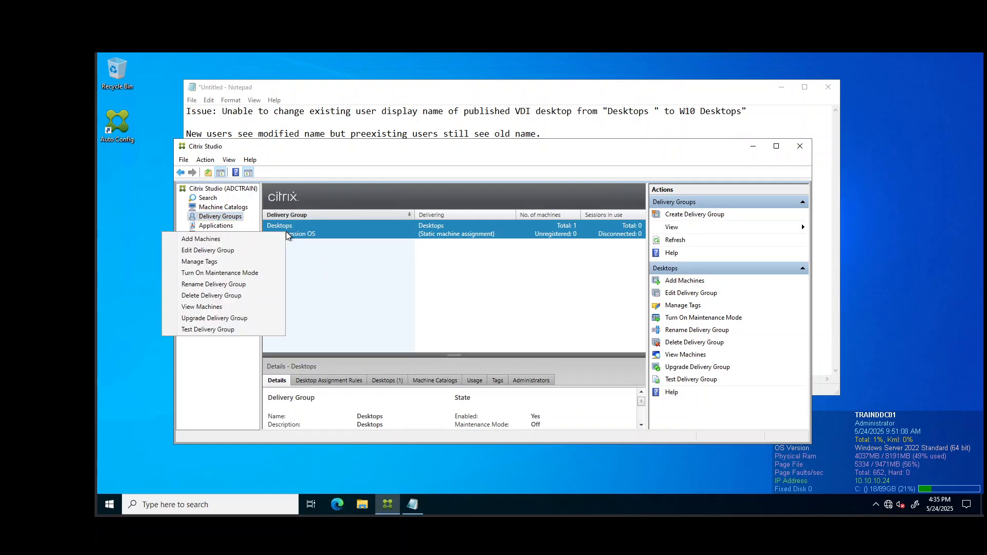
click(244, 250)
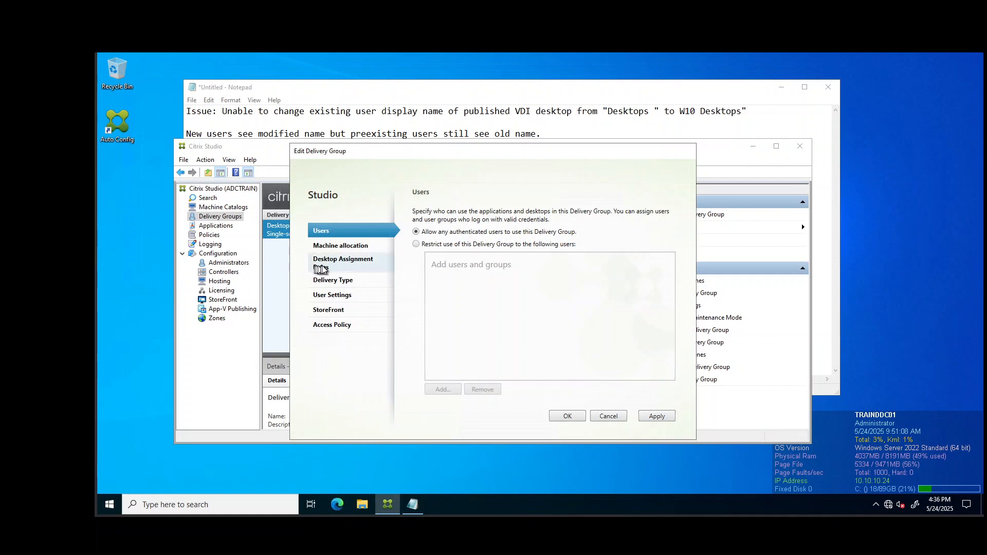
Inspect the Desktops assignment rule without changes, check User Settings, then return to Desktop Assignment Rules.
click(324, 268)
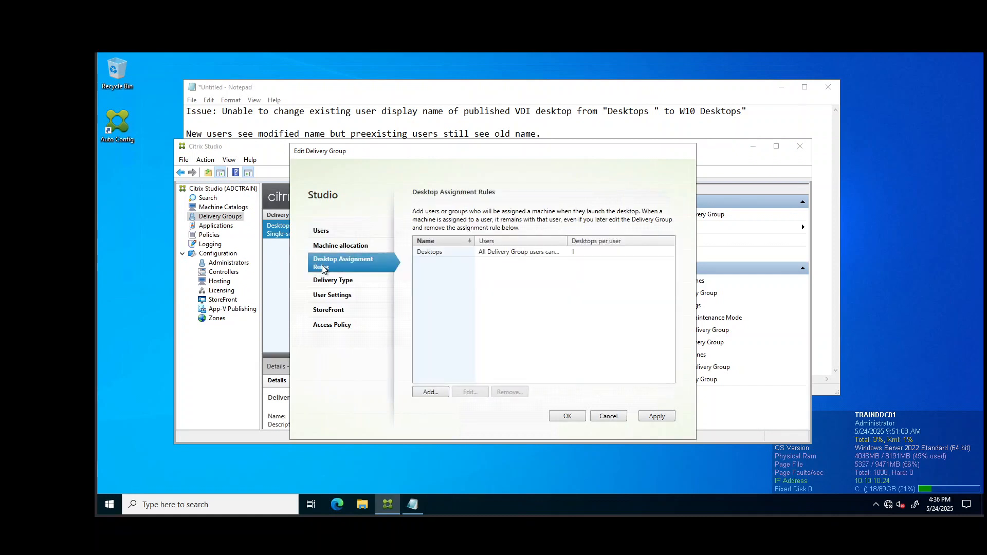
click(433, 253)
click(475, 392)
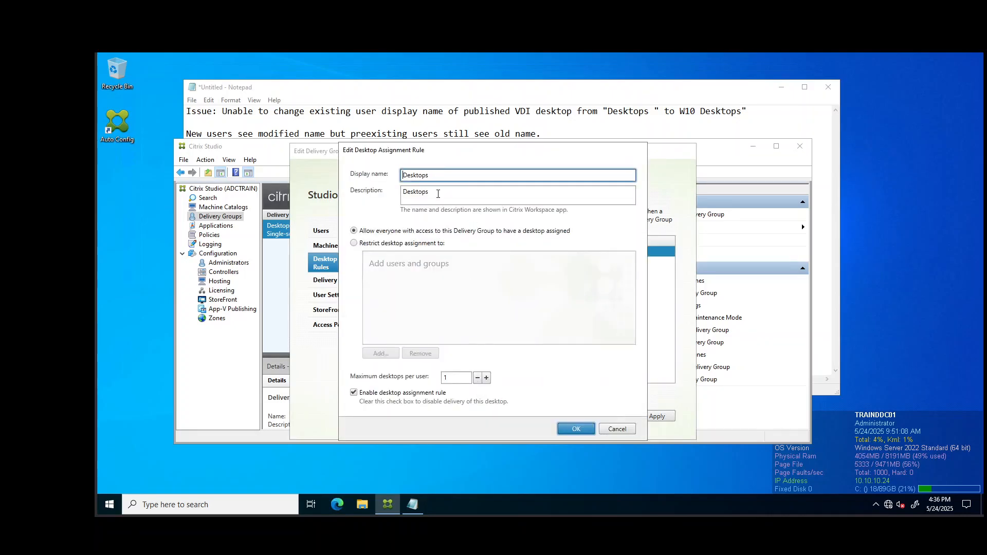
click(617, 430)
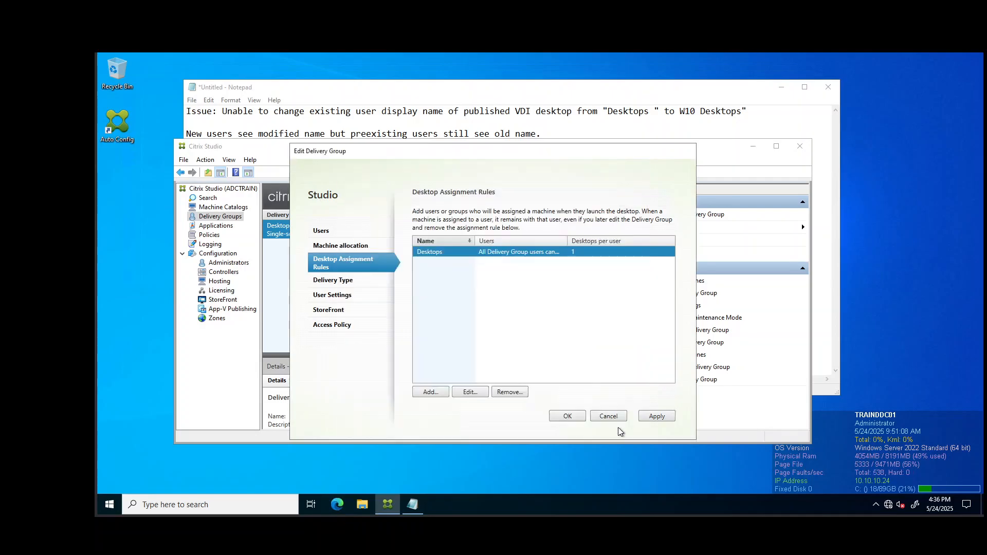
click(343, 295)
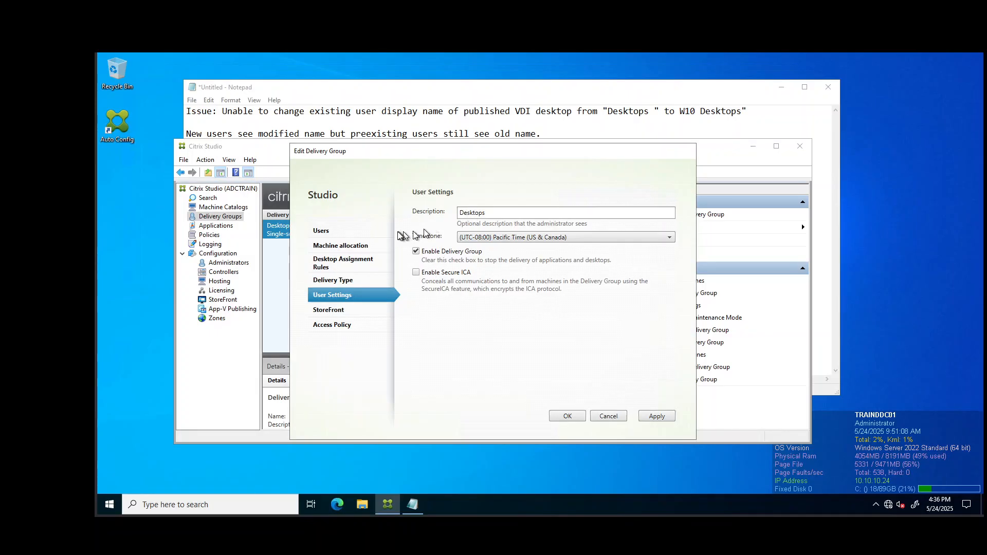
click(354, 265)
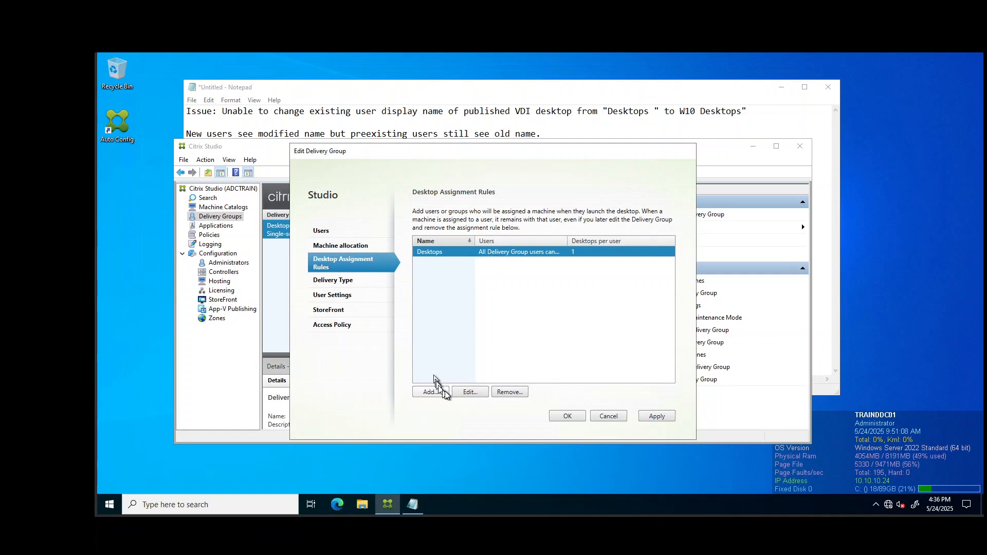
Prefix the Desktops rule's display name and description with 'W10' and confirm.
click(469, 392)
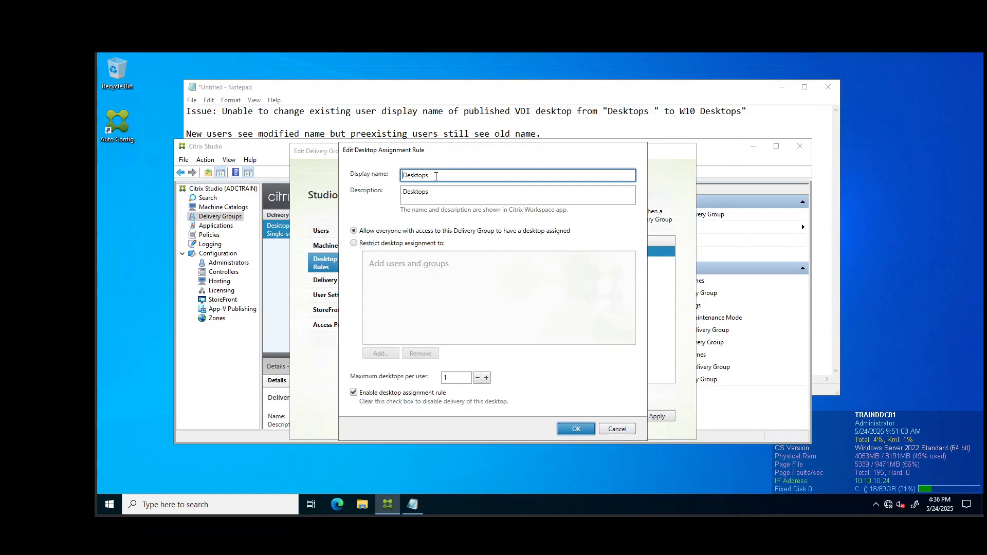
text(W10)
click(454, 194)
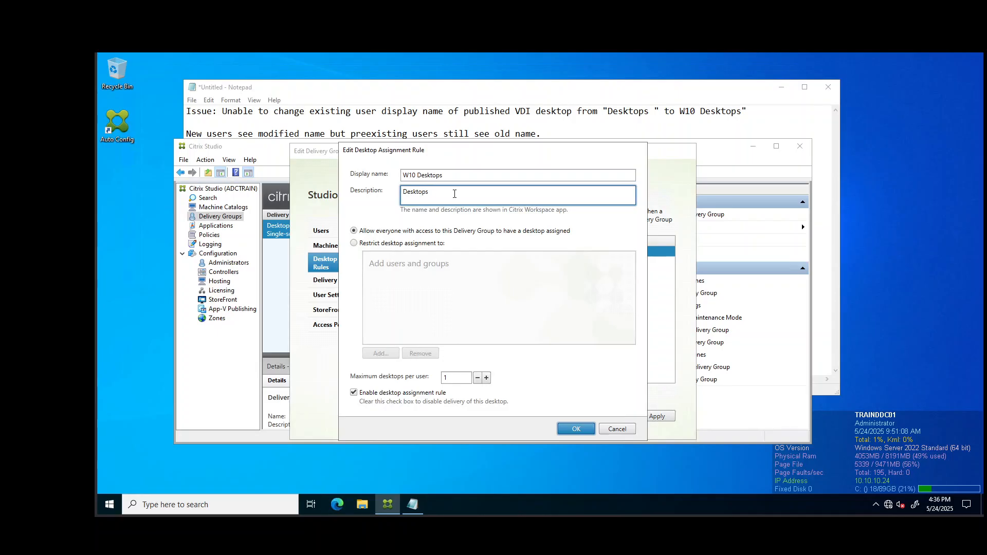
key(Home)
text(W10)
click(579, 430)
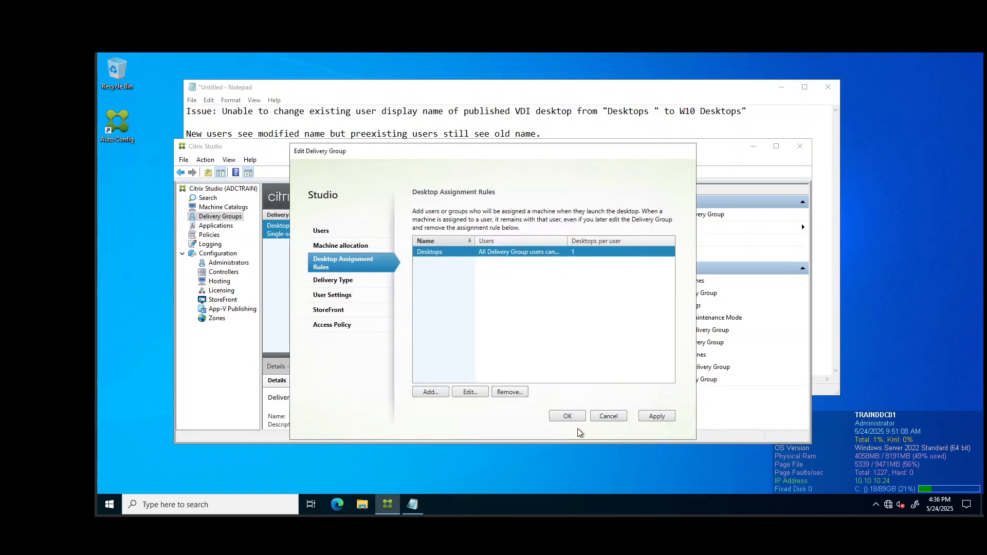
Set the delivery group description in User Settings to 'W10 Desktops' and save.
click(360, 302)
click(515, 215)
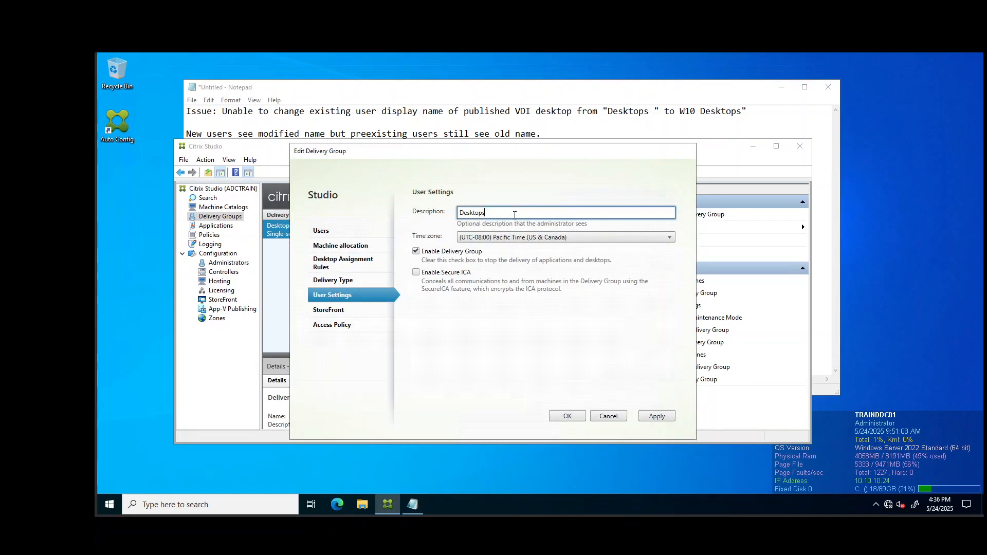
key(Home)
text(W10 Desktops)
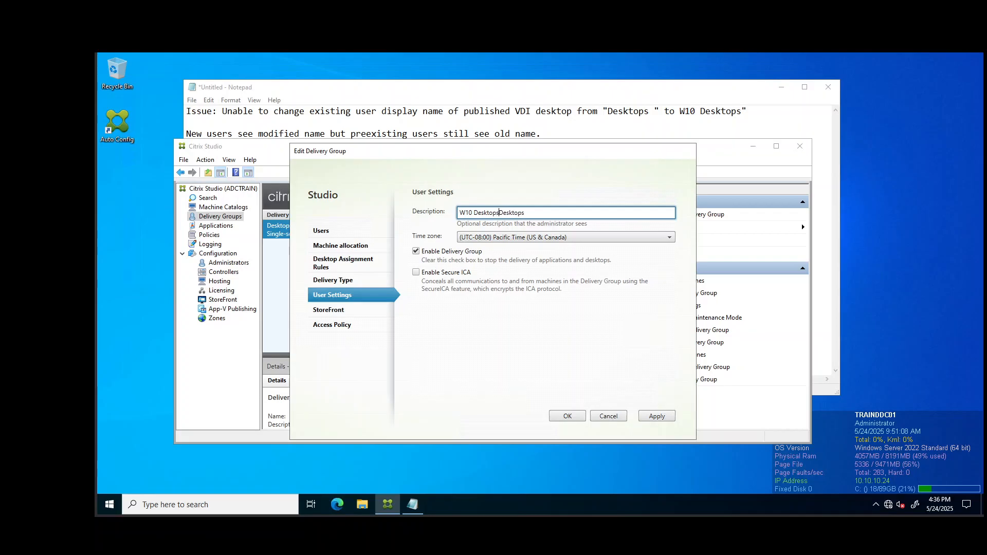
key(Delete)
key(Delete)
key(Delete)
key(Delete)
key(Delete)
key(Delete)
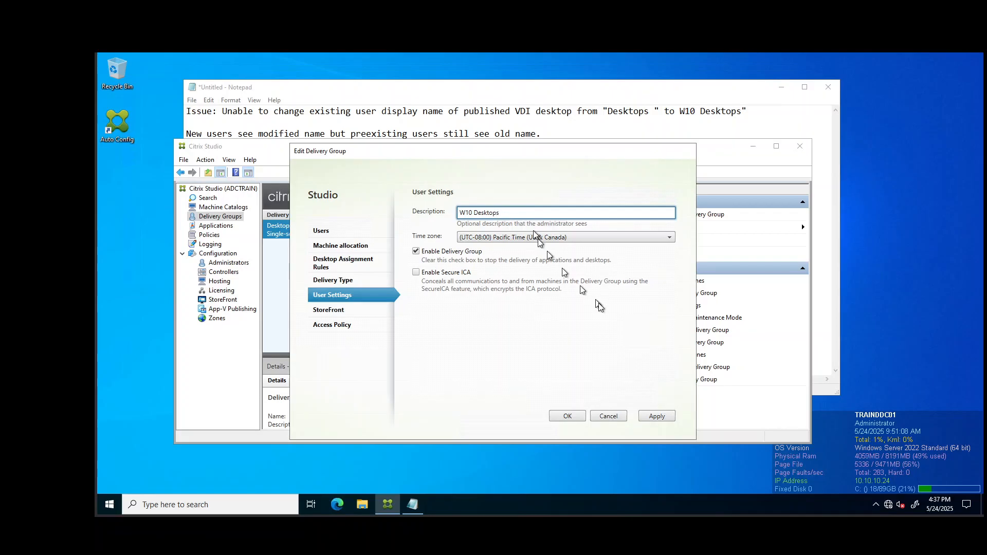
click(568, 416)
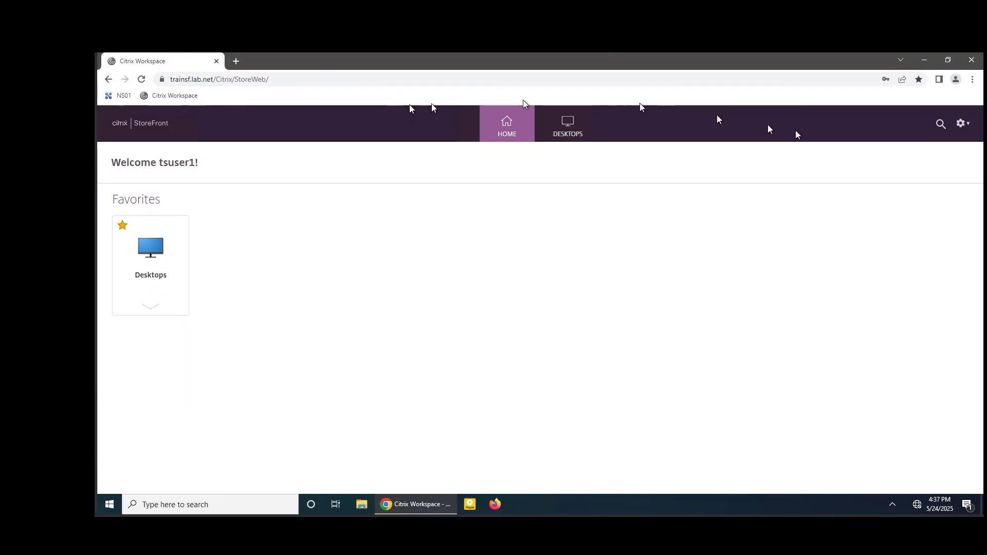
Log off from the store and try signing back in as the test user.
click(962, 124)
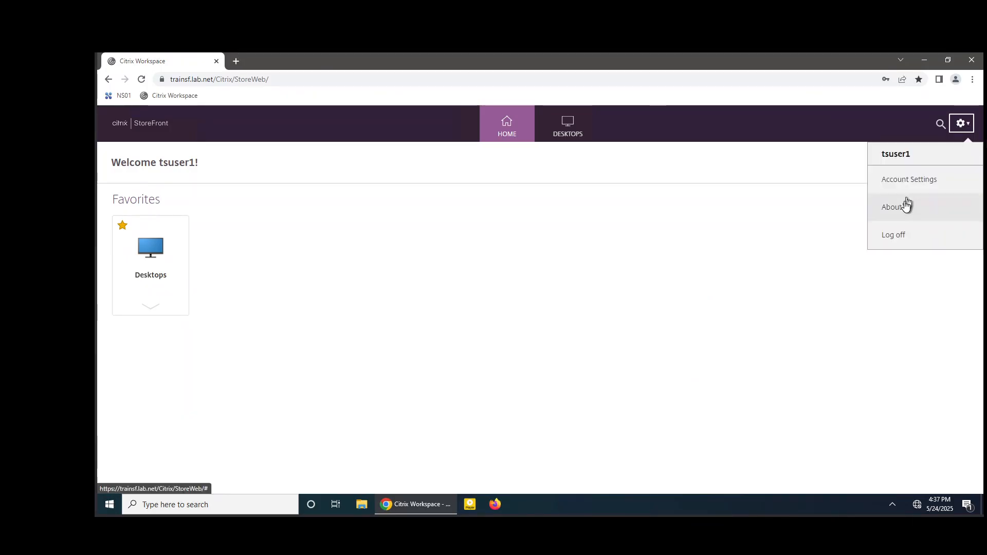
click(894, 235)
click(593, 325)
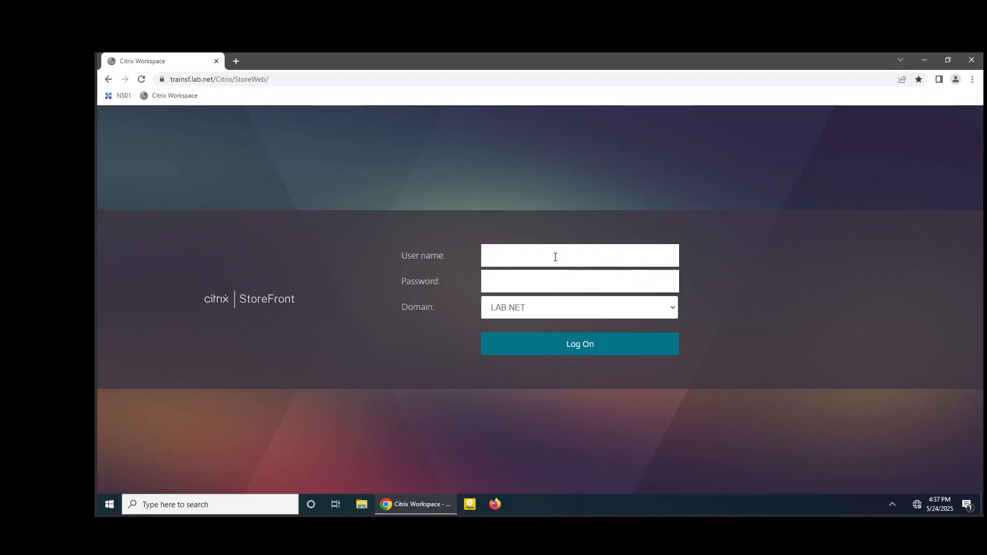
text(tsusers)
key(Tab)
text(•••)
key(Return)
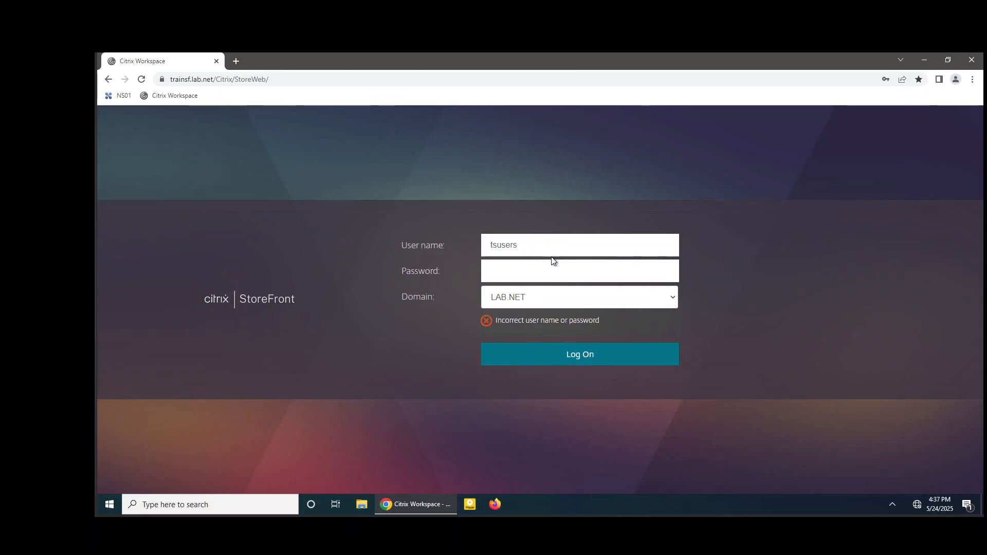
Correct the user name and password to sign in, then refresh the home page with F5.
click(549, 268)
text(•••••)
key(Return)
click(541, 245)
key(BackSpace)
key(BackSpace)
key(BackSpace)
key(BackSpace)
key(BackSpace)
key(BackSpace)
key(BackSpace)
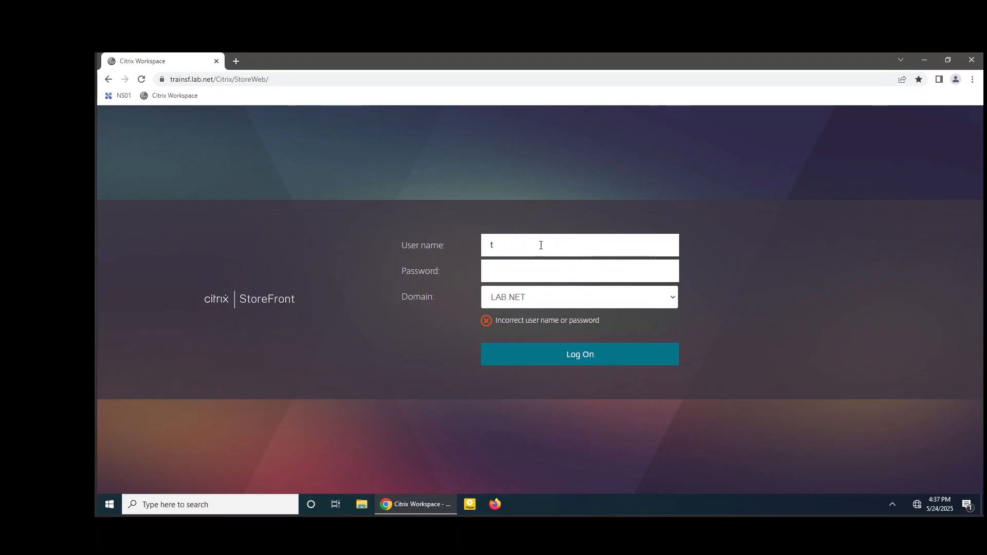
text(tsuser1)
key(Tab)
text(********)
key(Return)
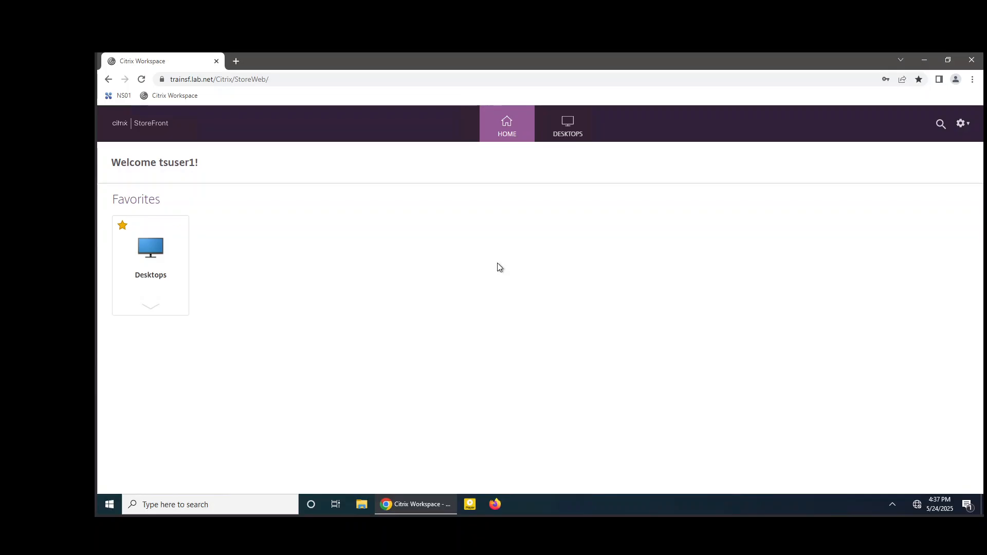
key(F5)
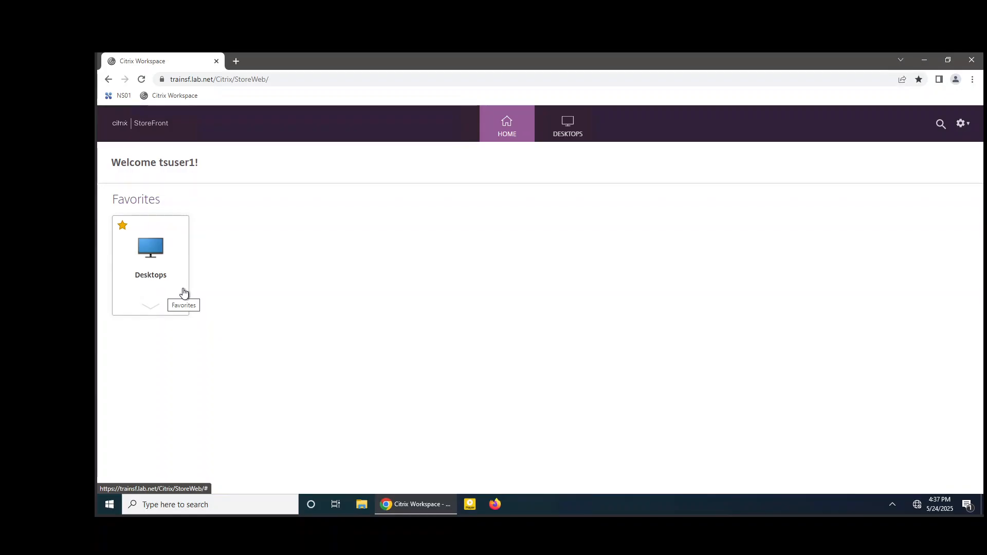
Launch the Desktops published desktop, then bring the Notepad troubleshooting notes forward.
click(183, 292)
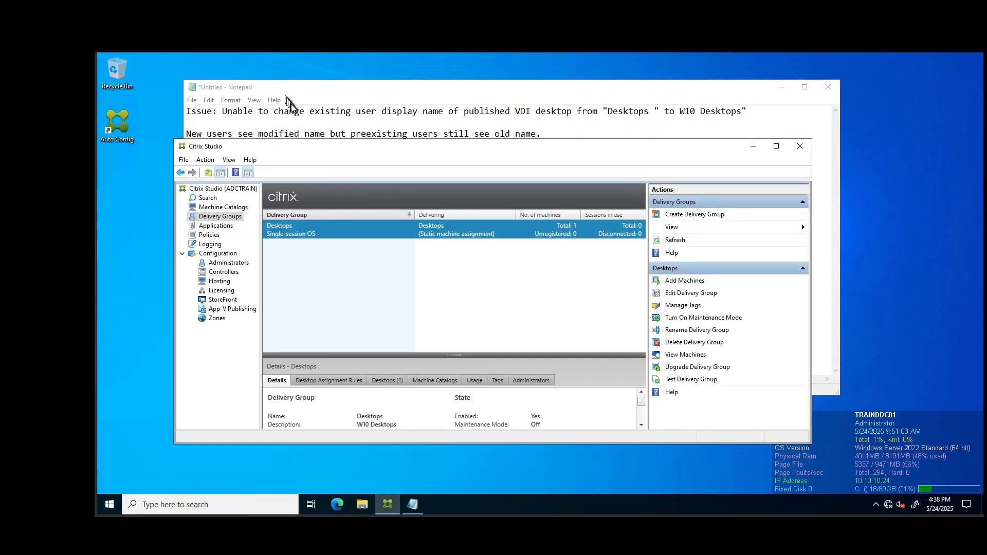
click(293, 118)
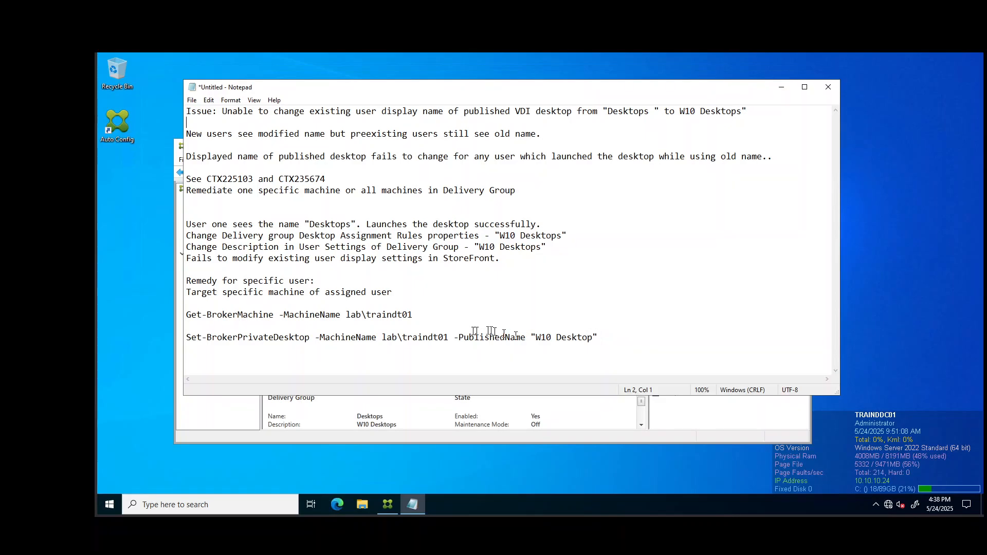
Copy the Get-BrokerMachine lab\traindt01 line and launch PowerShell from Studio's site node.
drag(415, 314, 191, 316)
key(ctrl+c)
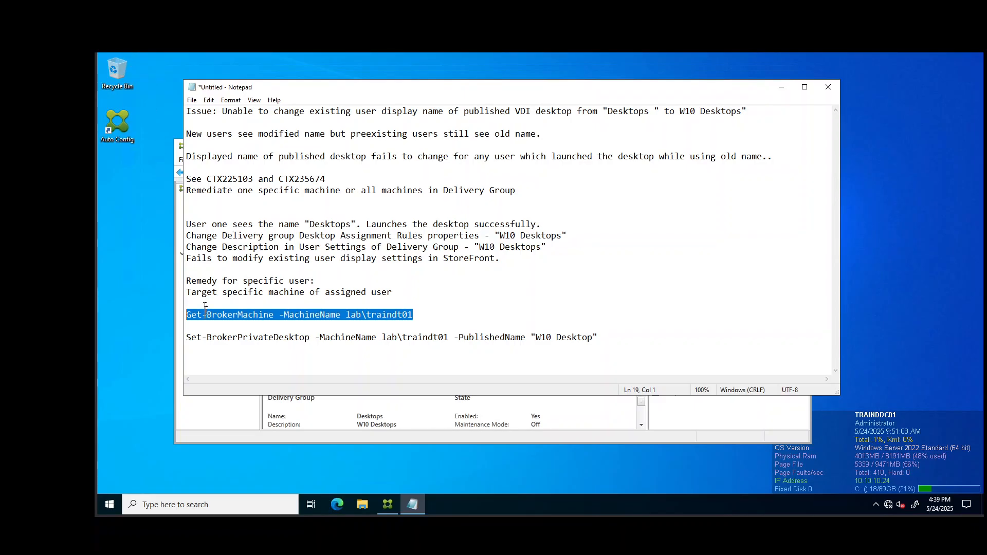
click(239, 406)
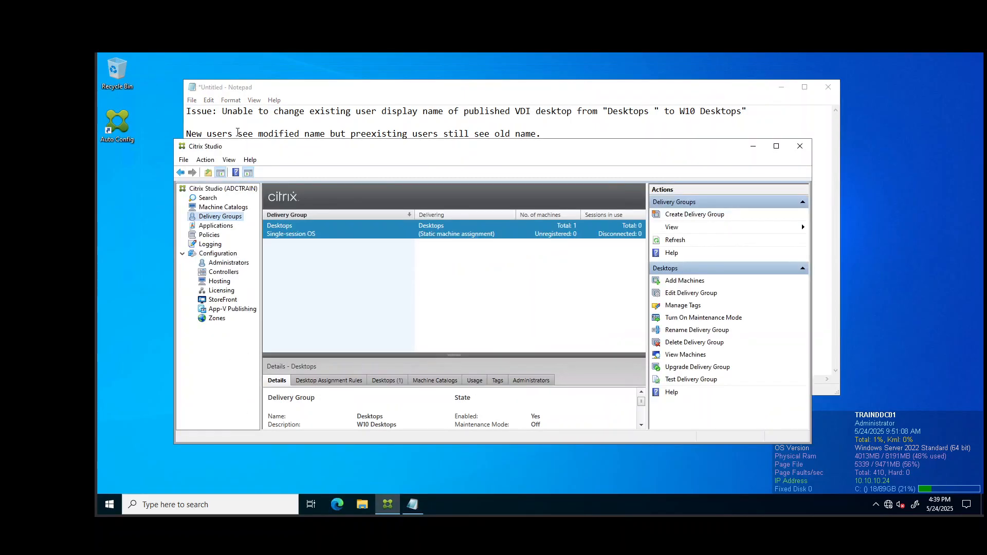
click(237, 189)
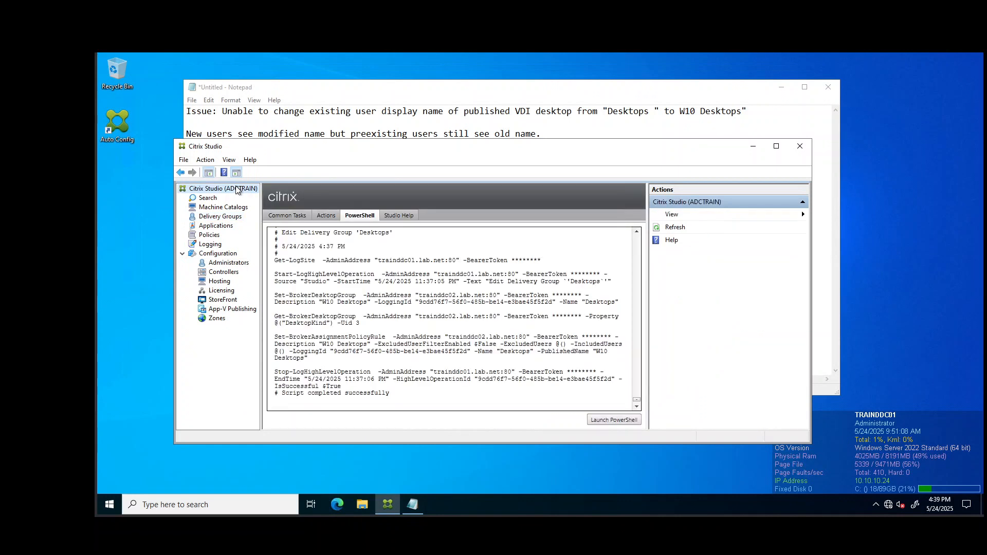
click(628, 421)
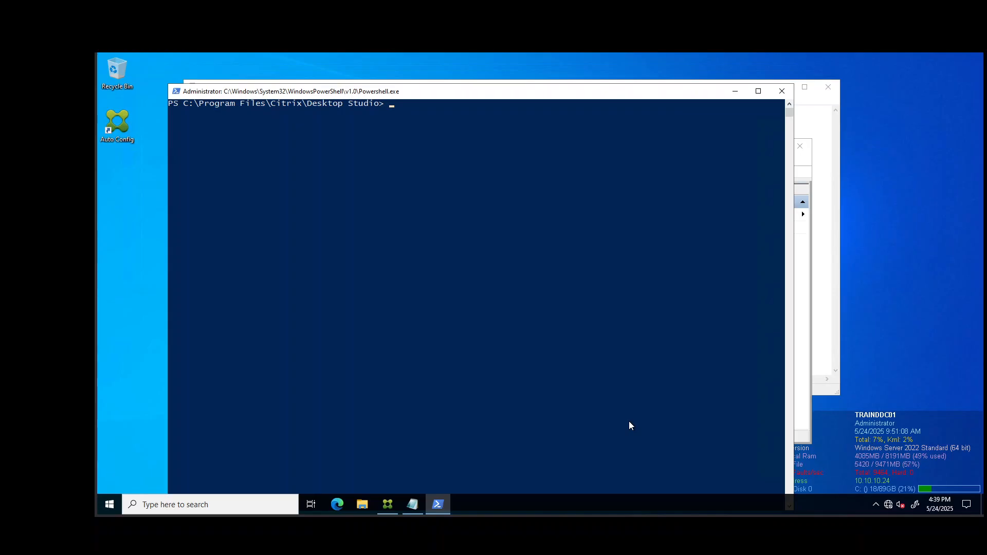
Run Get-BrokerMachine -MachineName lab\traindt01 and scroll up to check the empty PublishedName.
right_click(512, 233)
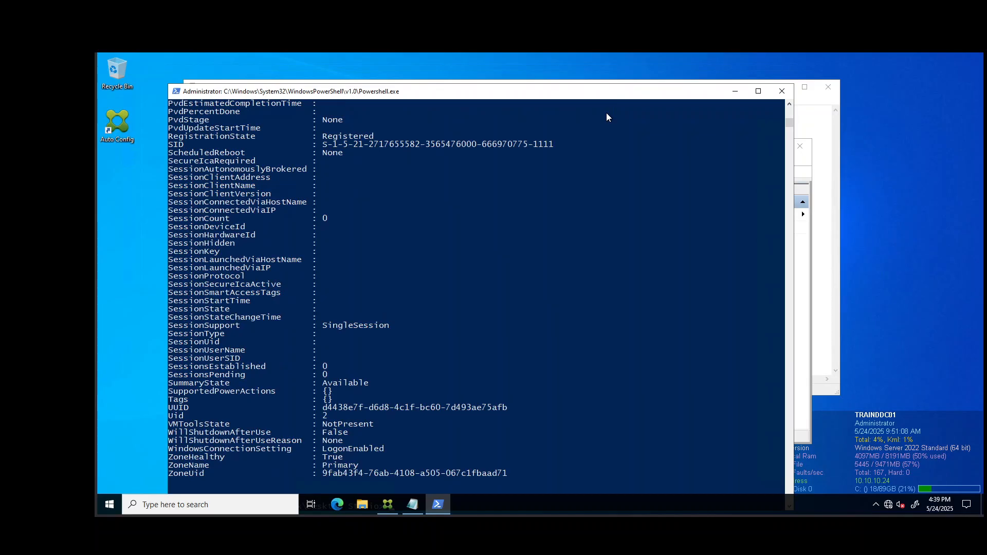
scroll(606, 113, up, 9)
scroll(606, 113, up, 1)
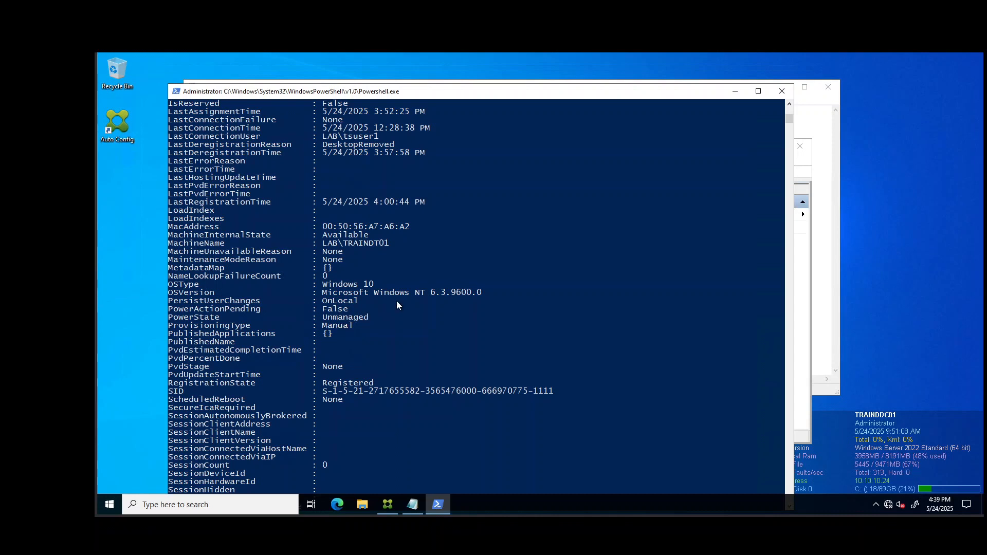
Fix the Set-BrokerPrivateDesktop line to PublishedName "W10 Desktops" and copy it.
click(822, 266)
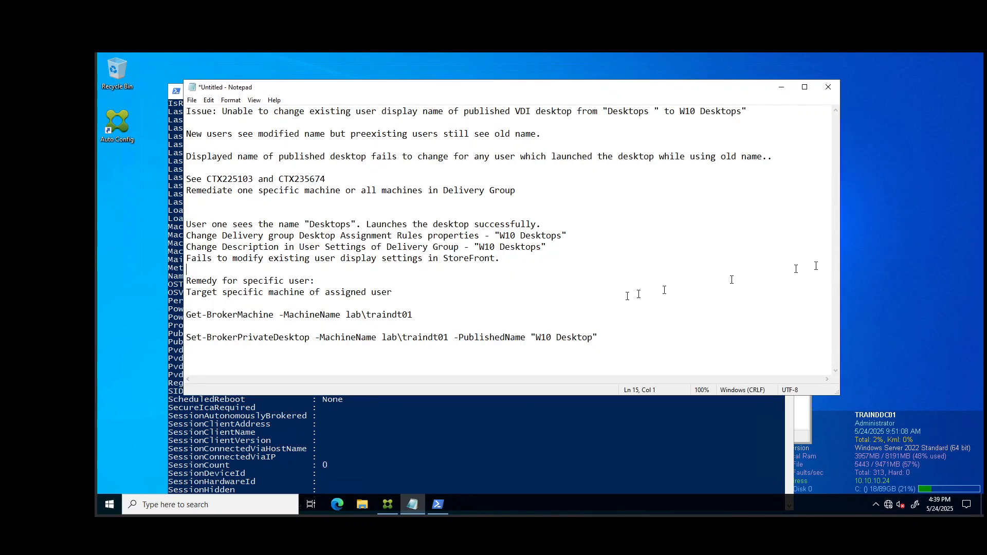
drag(187, 337, 597, 333)
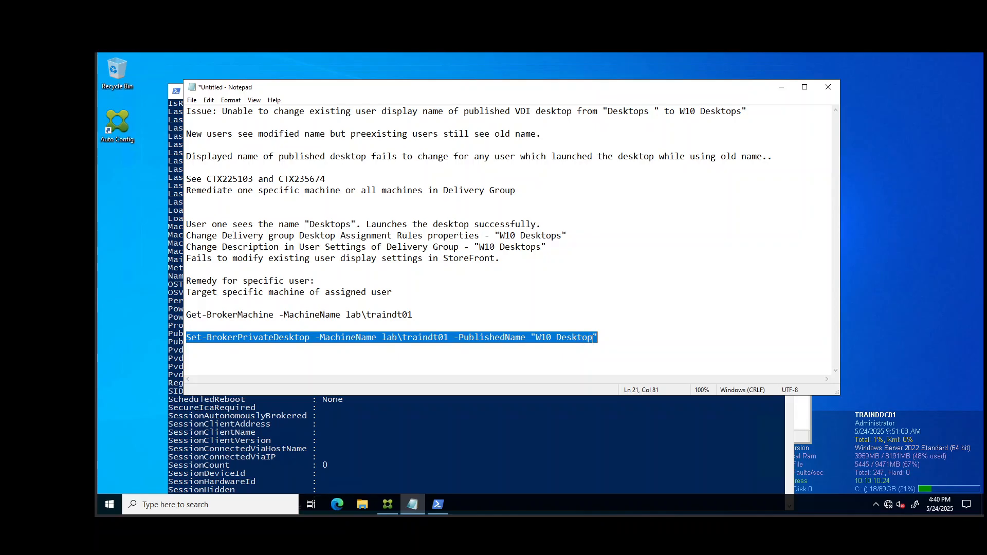
click(594, 338)
text(s)
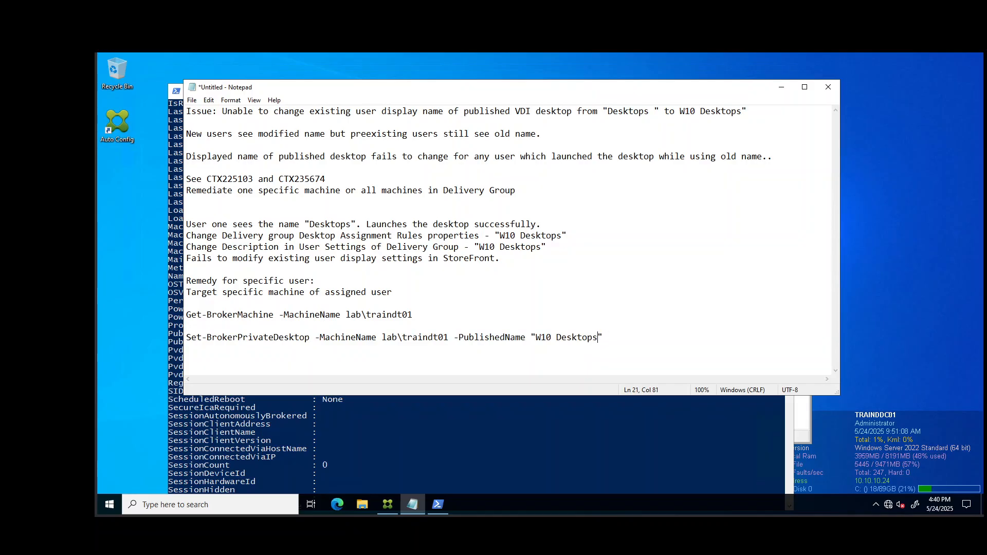
drag(621, 338, 187, 339)
key(ctrl+c)
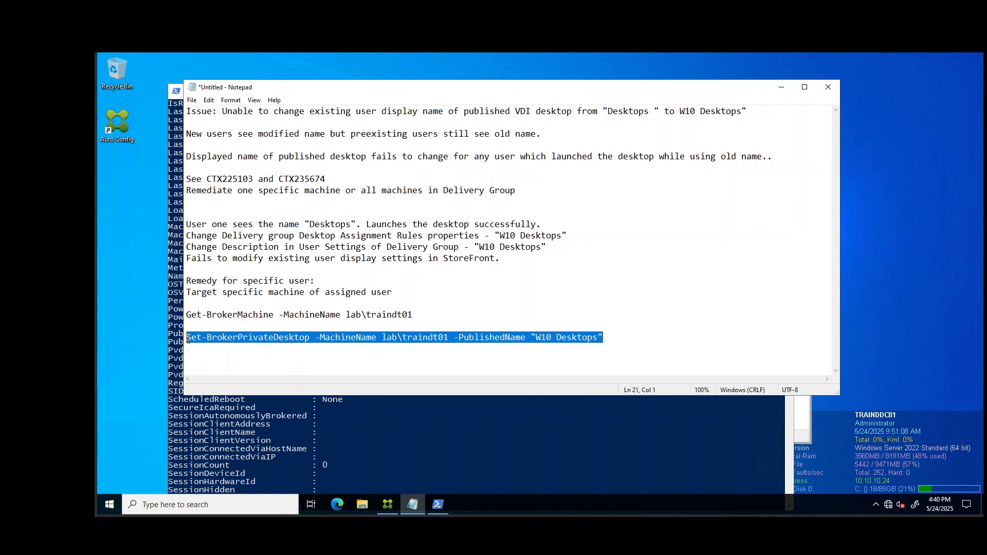
click(342, 442)
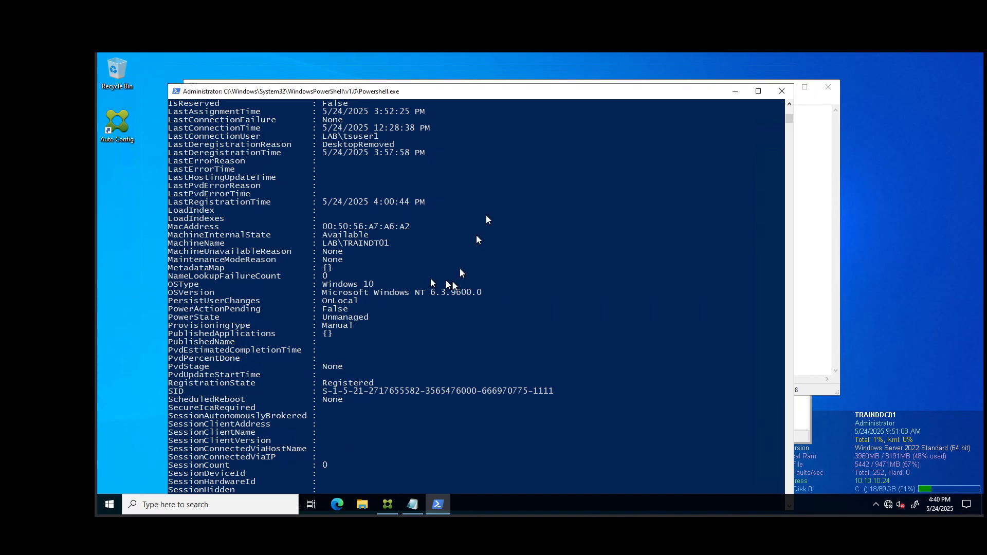
Paste and run Set-BrokerPrivateDesktop for lab\traindt01 with PublishedName "W10 Desktops".
drag(492, 97, 486, 66)
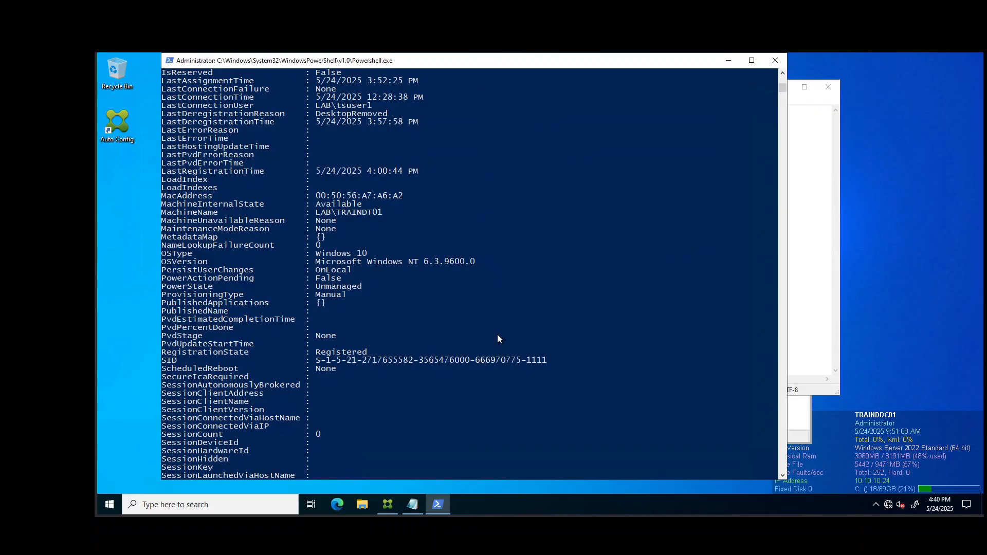
scroll(501, 343, down, 9)
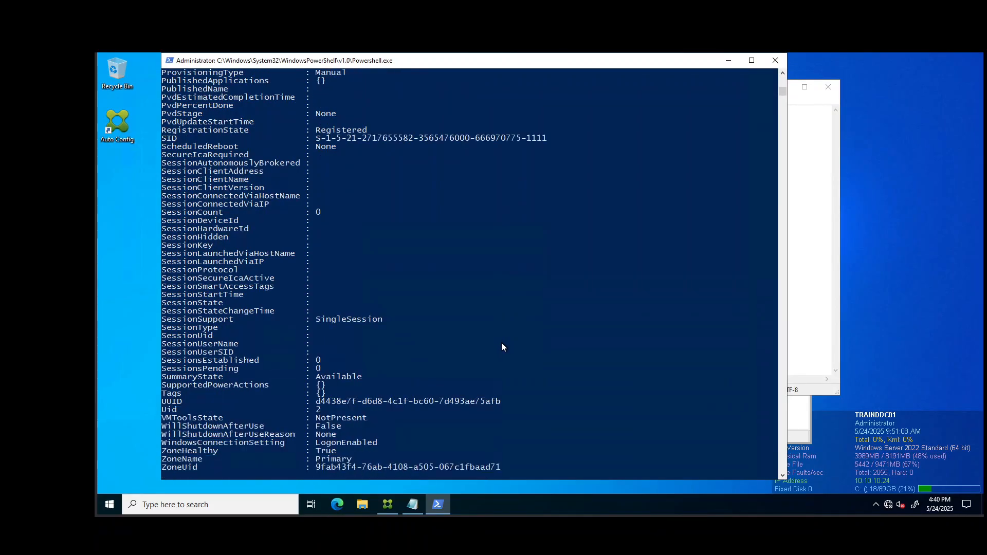
scroll(502, 348, down, 4)
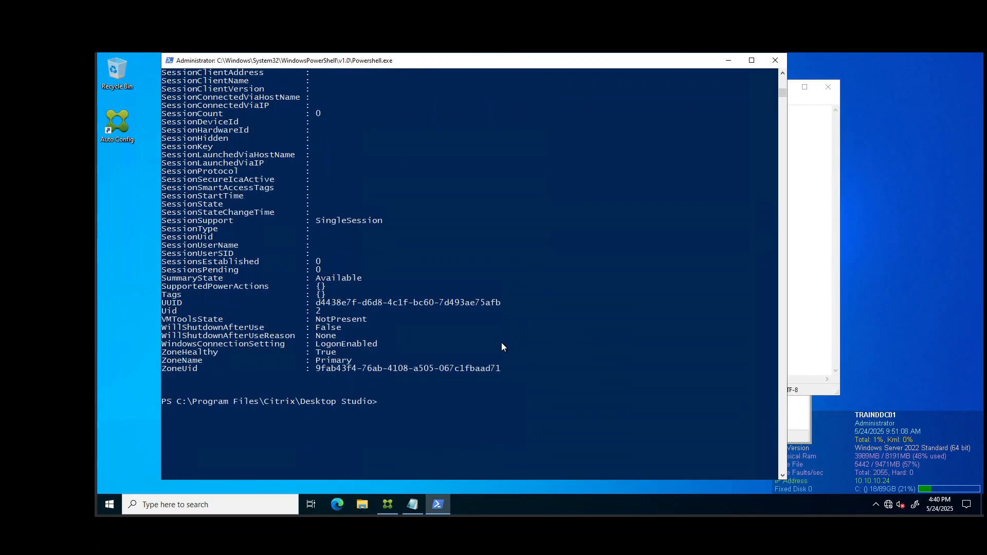
scroll(502, 343, up, 1)
click(462, 435)
right_click(461, 434)
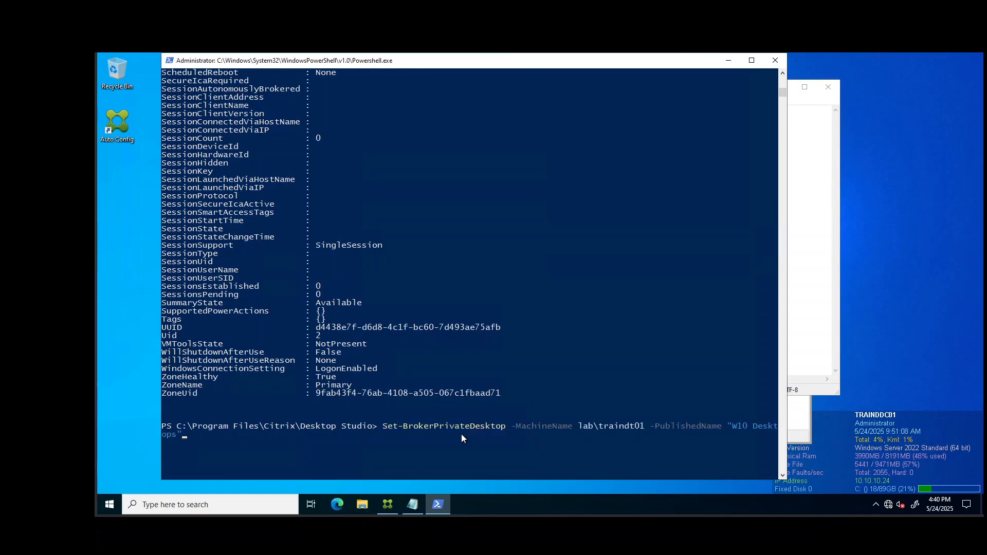
key(Return)
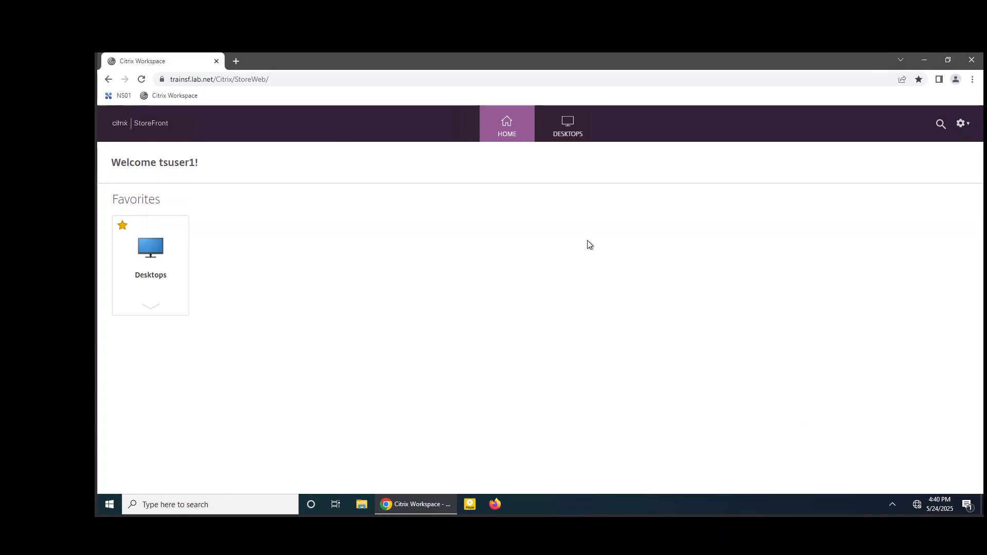
Reload the StoreFront home page so the Favorites tile shows 'W10 Desktops' instead of 'Desktops'.
key(F5)
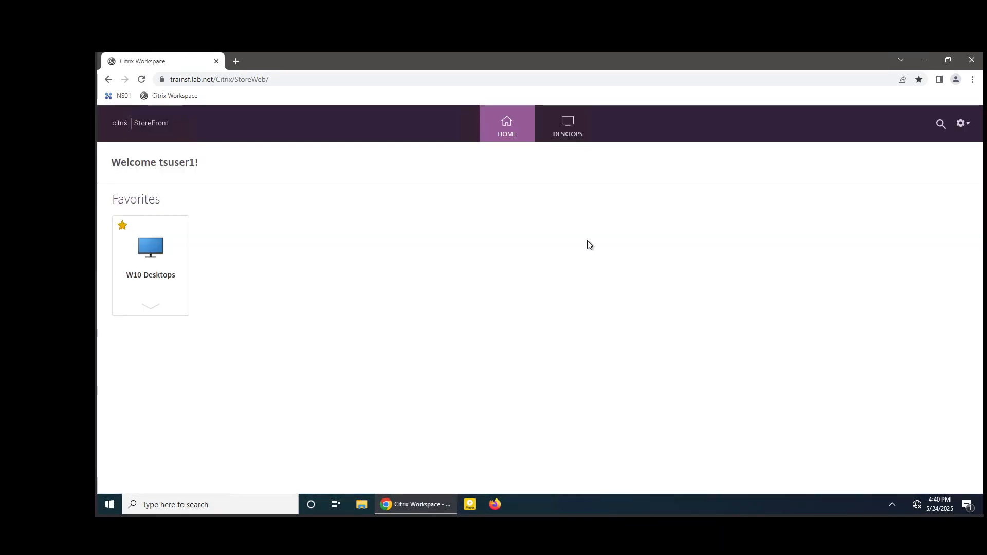